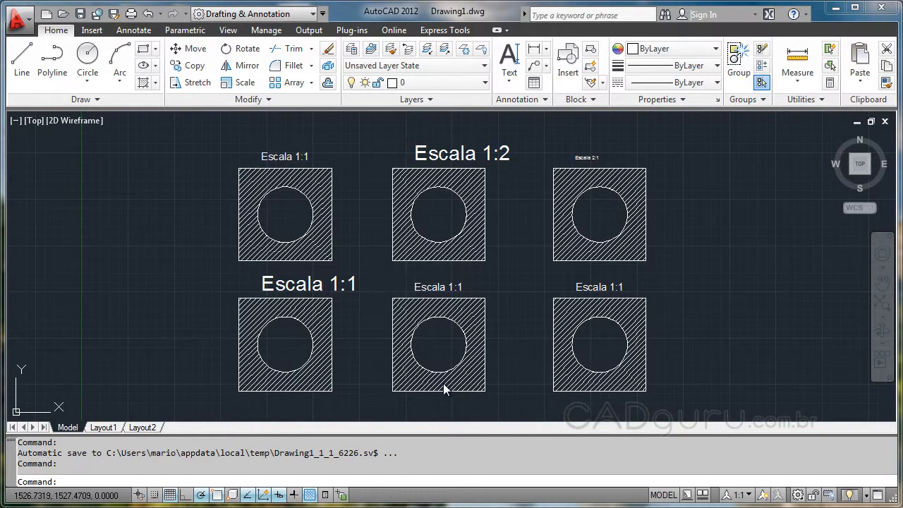
Look over the Layout1 viewports and return to model space to compare them with the six hatched squares
click(103, 428)
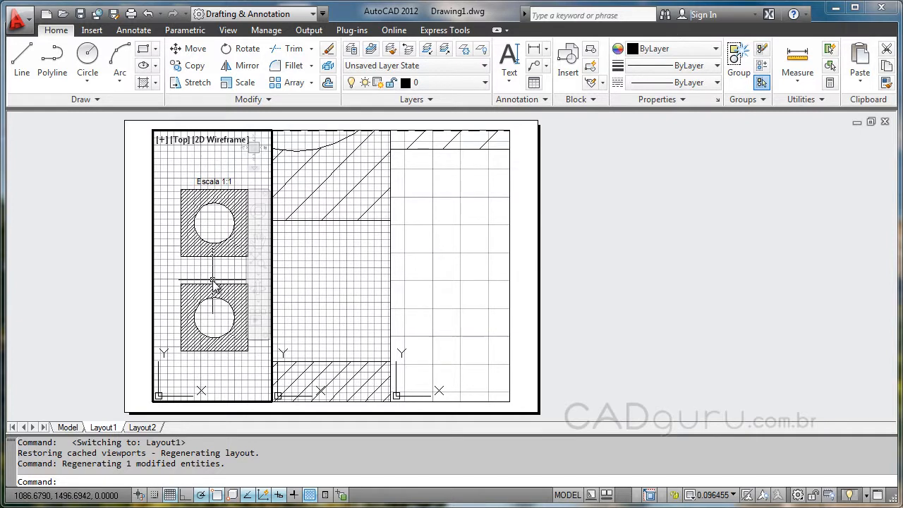
click(67, 427)
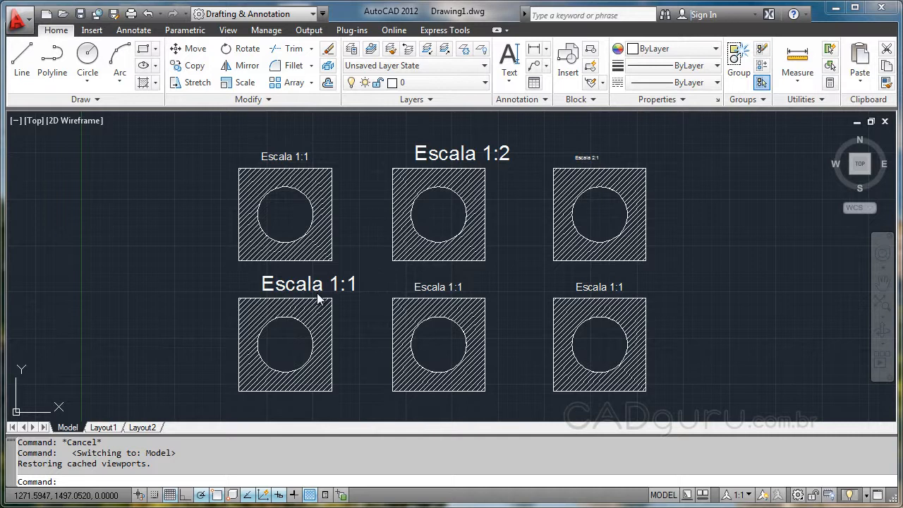
drag(72, 445, 83, 445)
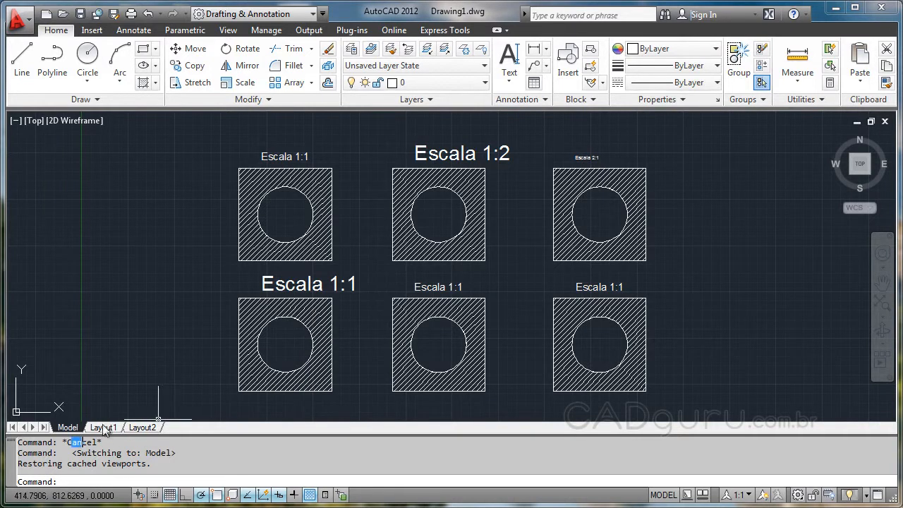
Set the scale of the leftmost viewport on Layout1 to 1:1
click(103, 428)
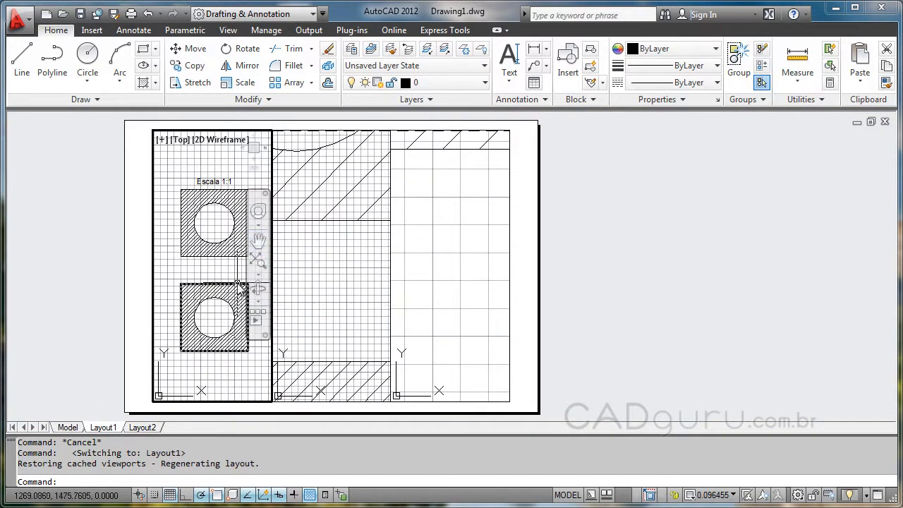
click(712, 495)
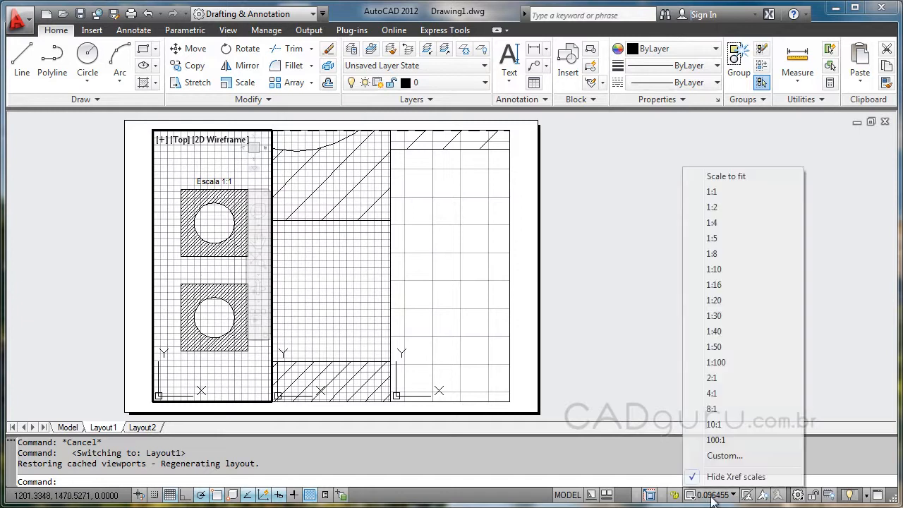
click(726, 192)
Activate the middle viewport on Layout1 and examine how its text and hatches are displayed at that viewport's scale
click(317, 254)
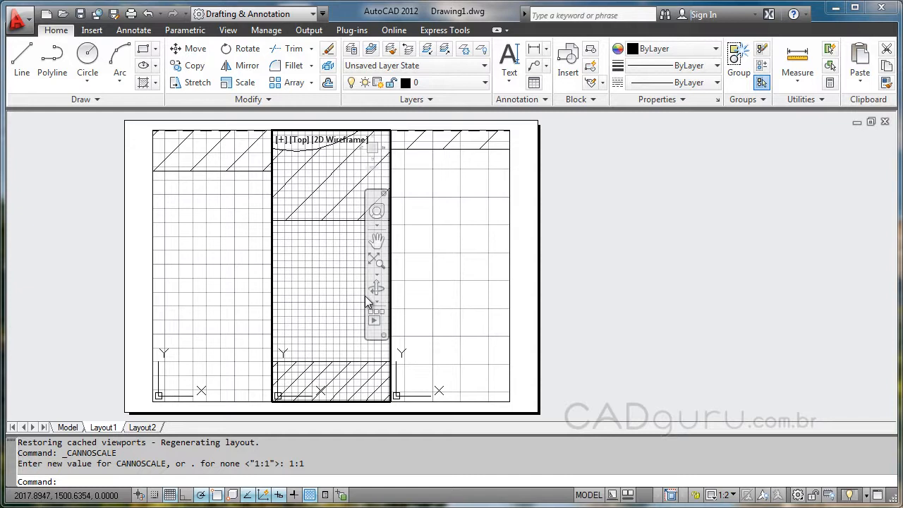
middle_drag(328, 259, 338, 338)
mouse_move(328, 221)
middle_down()
mouse_move(328, 334)
mouse_move(346, 207)
mouse_move(401, 246)
mouse_move(247, 257)
mouse_move(233, 241)
middle_up()
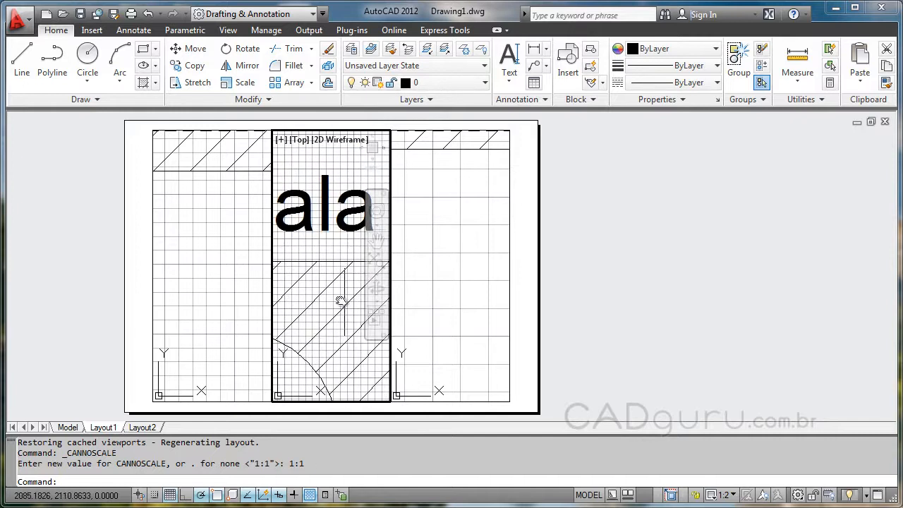
middle_drag(320, 325, 357, 203)
middle_drag(296, 369, 340, 189)
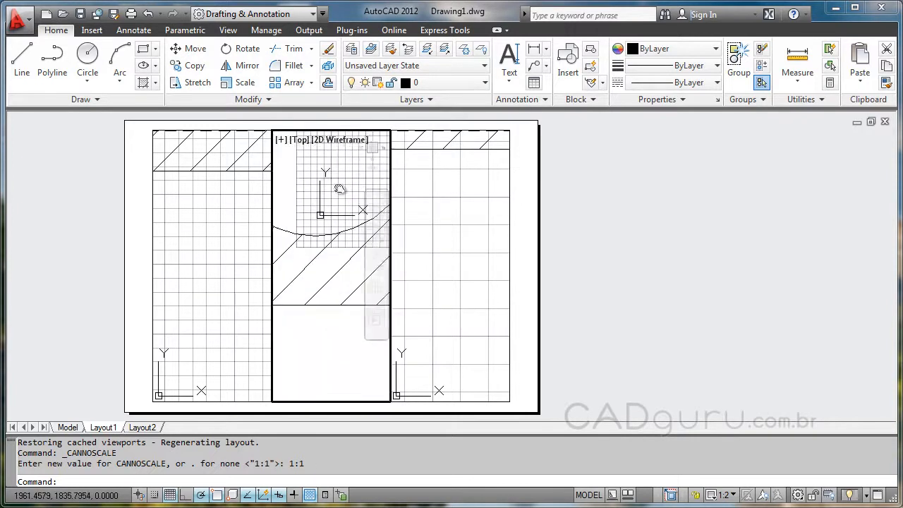
middle_drag(316, 356, 326, 206)
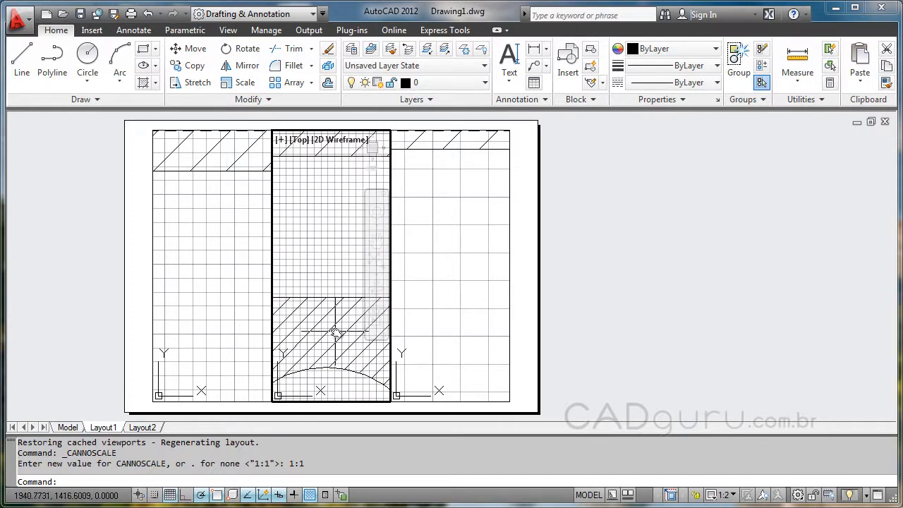
middle_drag(314, 248, 321, 298)
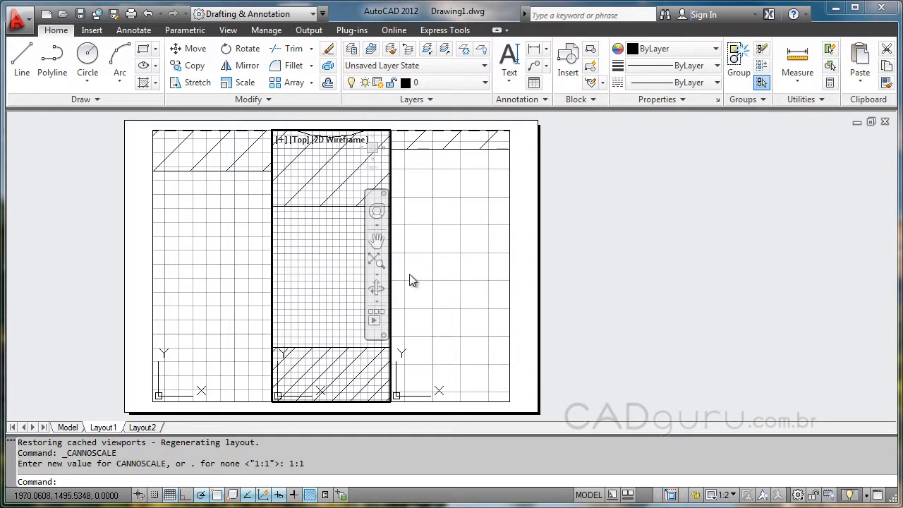
Activate the rightmost viewport on Layout1 and examine the text and hatches of its upper and lower squares
click(447, 219)
middle_drag(450, 190, 453, 364)
middle_drag(445, 206, 453, 299)
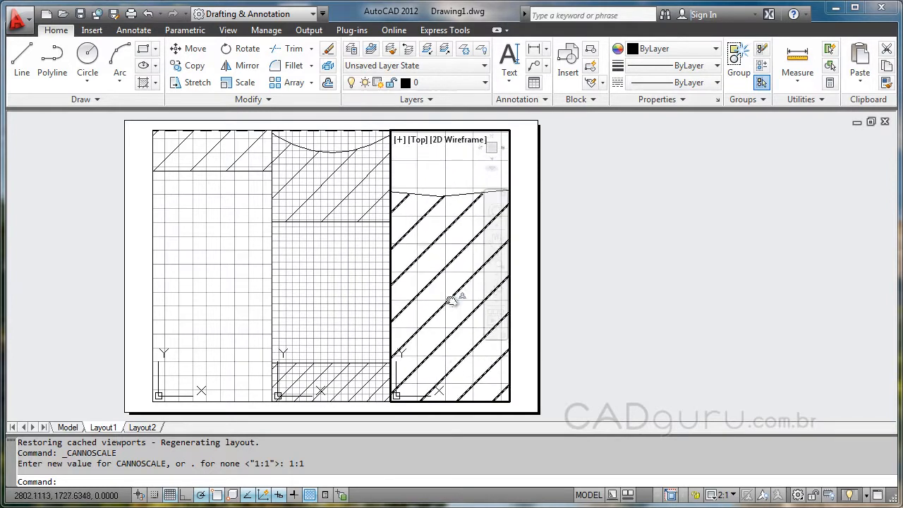
middle_drag(439, 172, 443, 335)
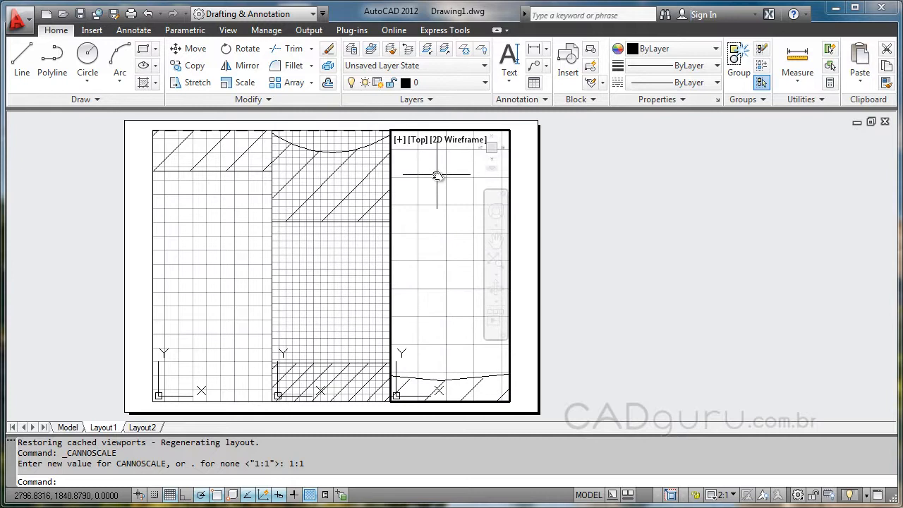
middle_drag(437, 171, 439, 335)
middle_drag(452, 177, 451, 354)
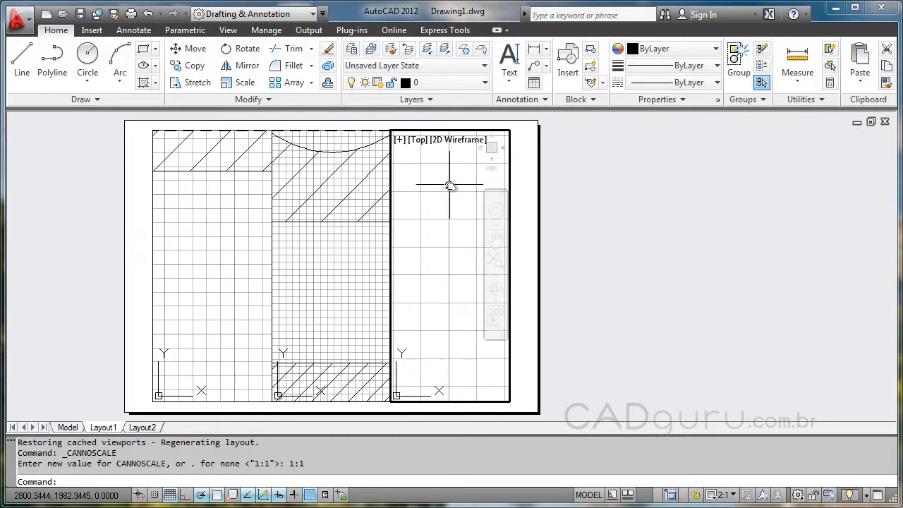
middle_drag(433, 181, 451, 348)
middle_drag(454, 185, 451, 342)
mouse_move(457, 203)
middle_down()
mouse_move(454, 366)
mouse_move(461, 262)
mouse_move(491, 318)
middle_up()
mouse_move(429, 342)
middle_down()
mouse_move(464, 338)
mouse_move(625, 388)
mouse_move(597, 367)
mouse_move(597, 106)
middle_up()
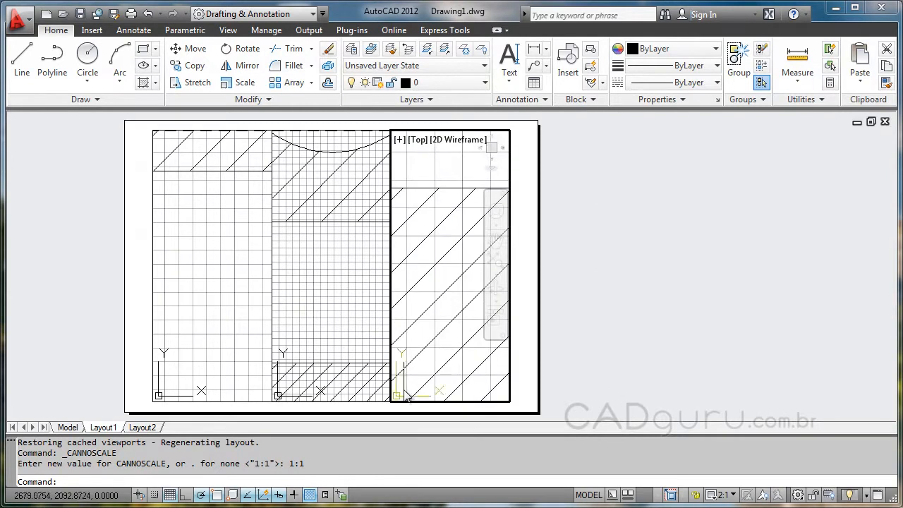
middle_drag(419, 377, 419, 182)
middle_drag(443, 382, 428, 191)
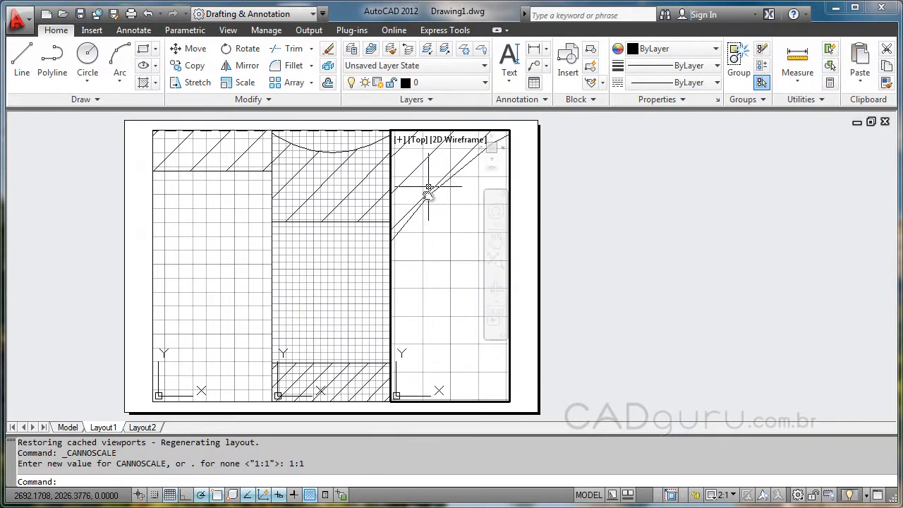
middle_drag(445, 359, 453, 166)
mouse_move(446, 375)
middle_down()
mouse_move(449, 187)
mouse_move(457, 308)
mouse_move(448, 233)
middle_up()
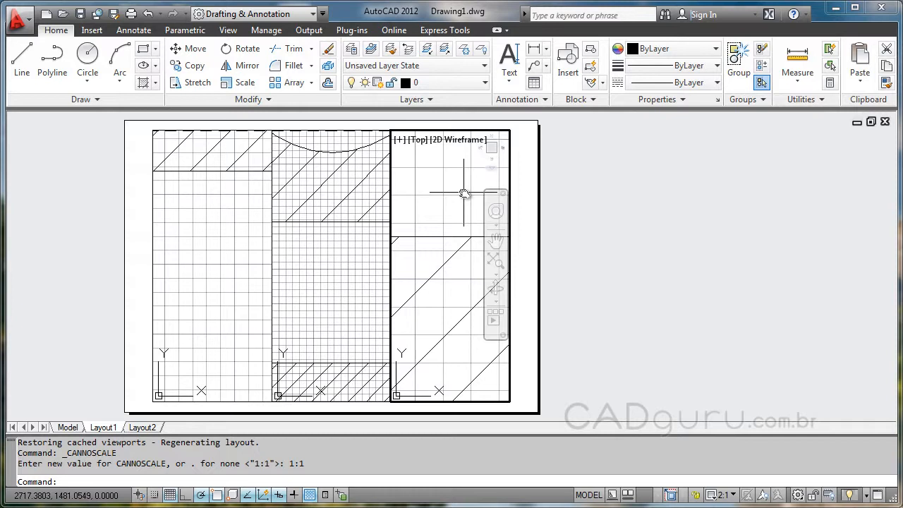
Return to model space and examine the scale representations of the annotative "Escala 1:1" text above the lower middle square, leaving it deselected
click(67, 427)
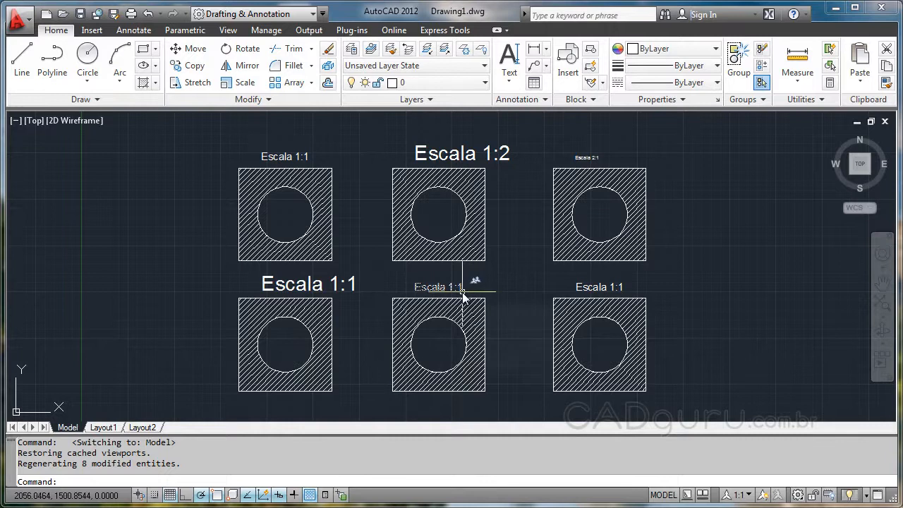
mouse_move(462, 296)
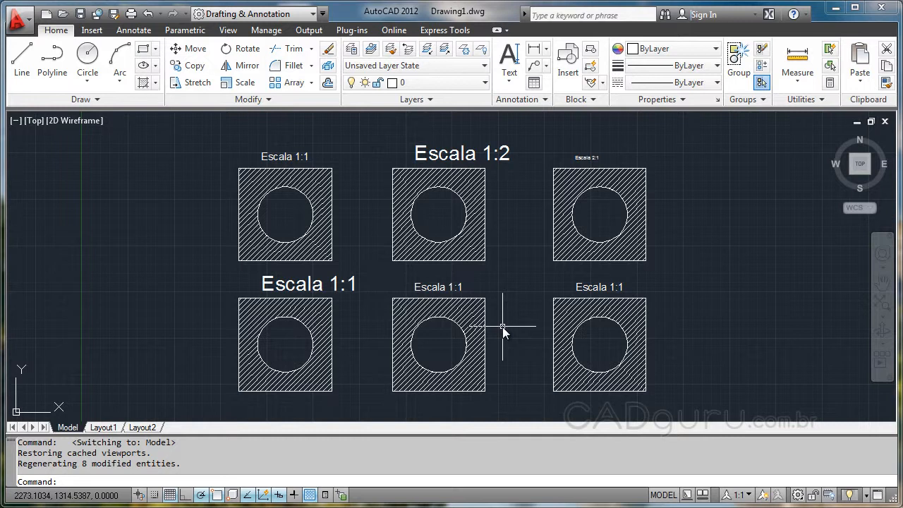
click(420, 289)
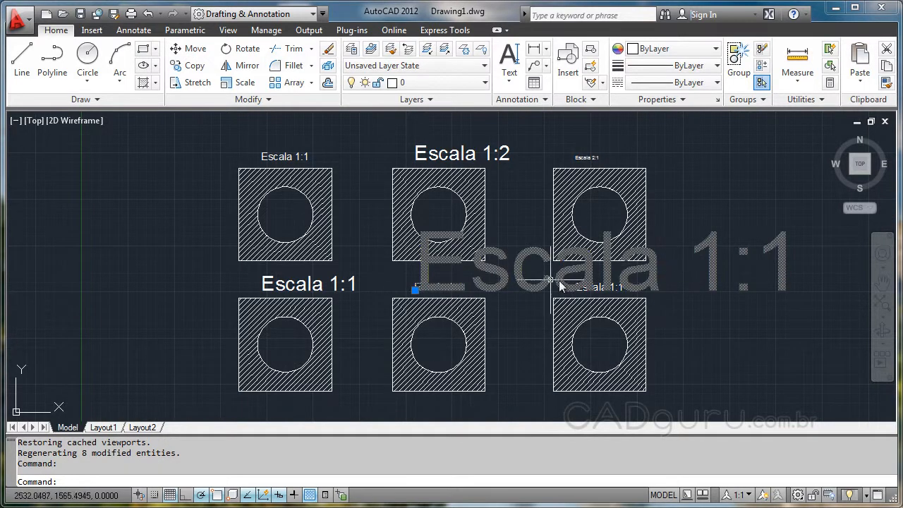
scroll(417, 291, up, 8)
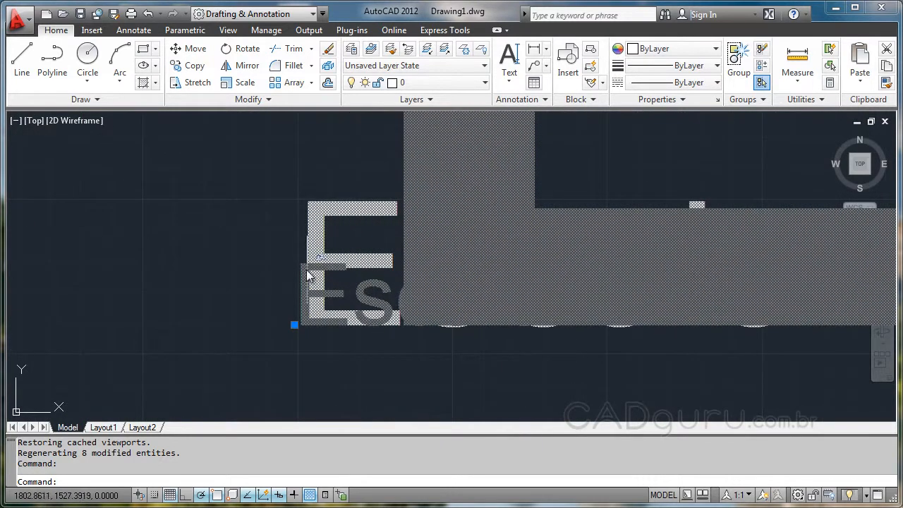
click(296, 325)
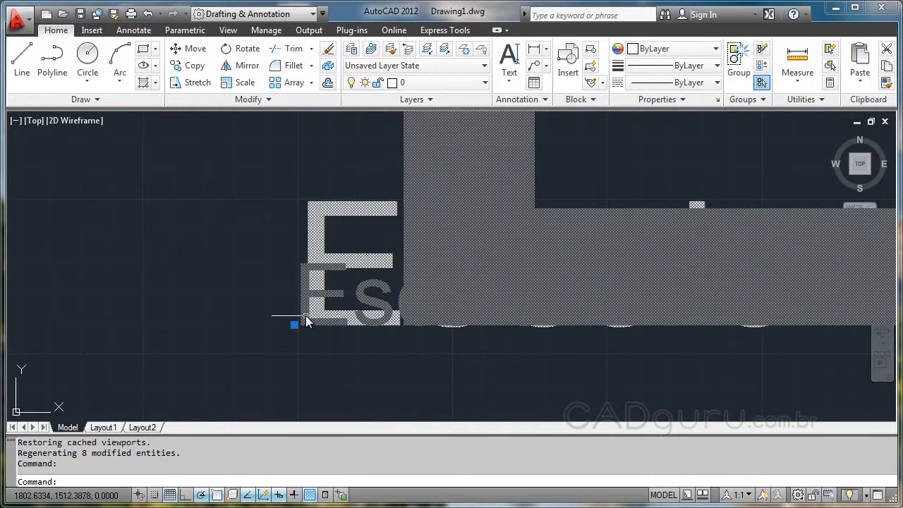
scroll(309, 298, down, 8)
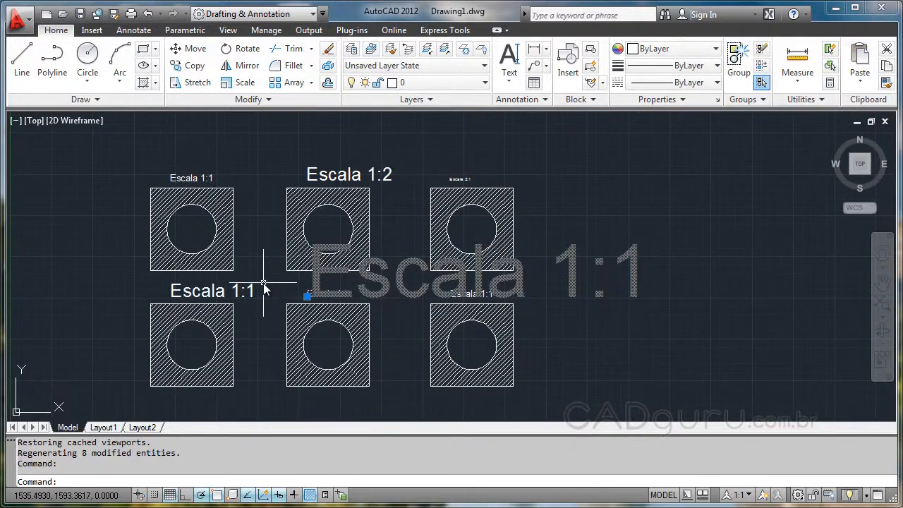
key(Escape)
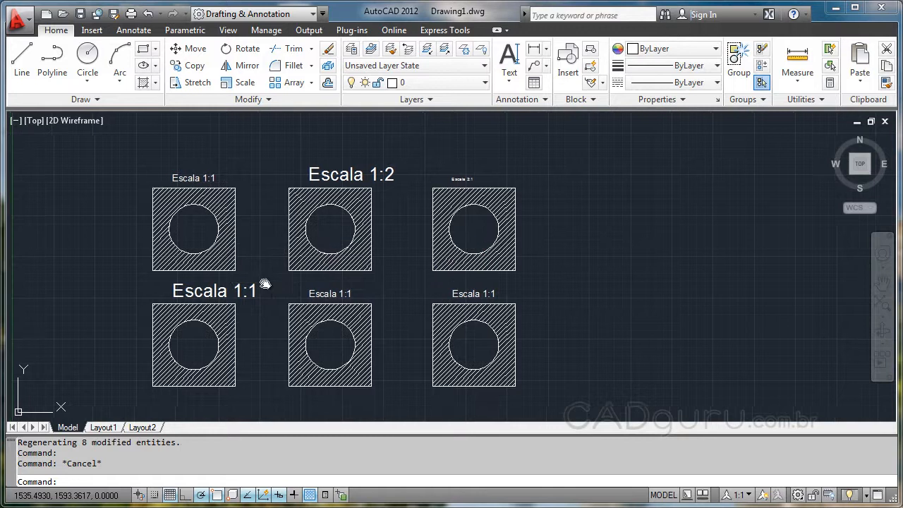
middle_drag(262, 284, 361, 285)
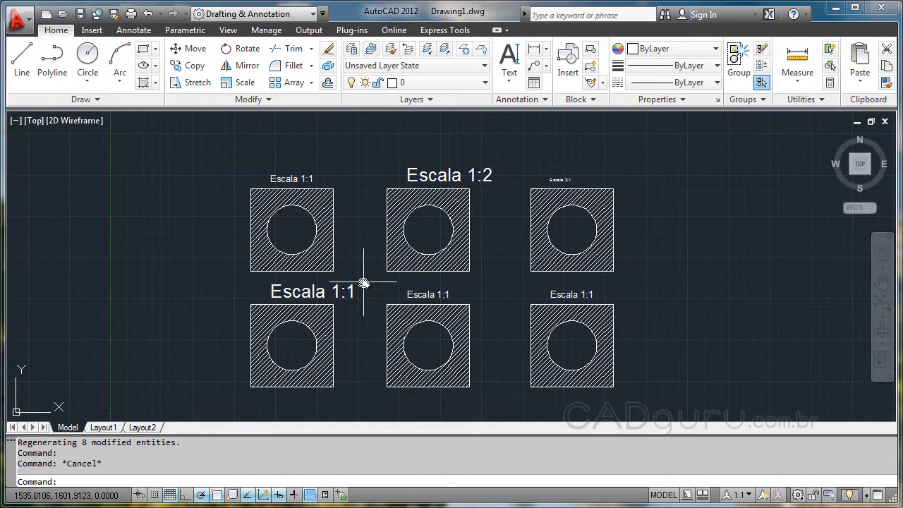